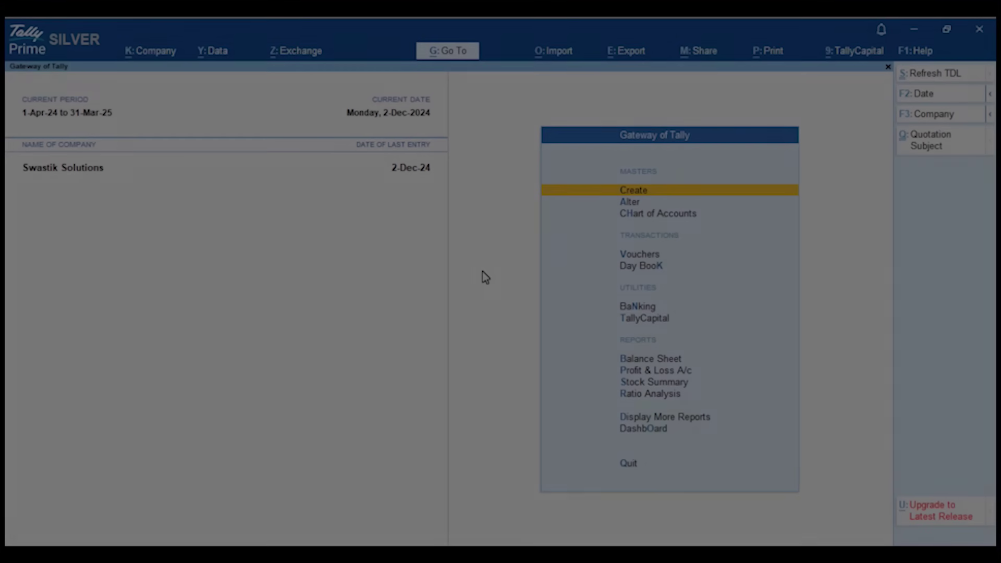
Create a voucher type named Quotations based on Sales Order, keeping the default abbreviation and numbering
key("Return")
key("Down")
key("Down")
key("Down")
key("Down")
key("Return")
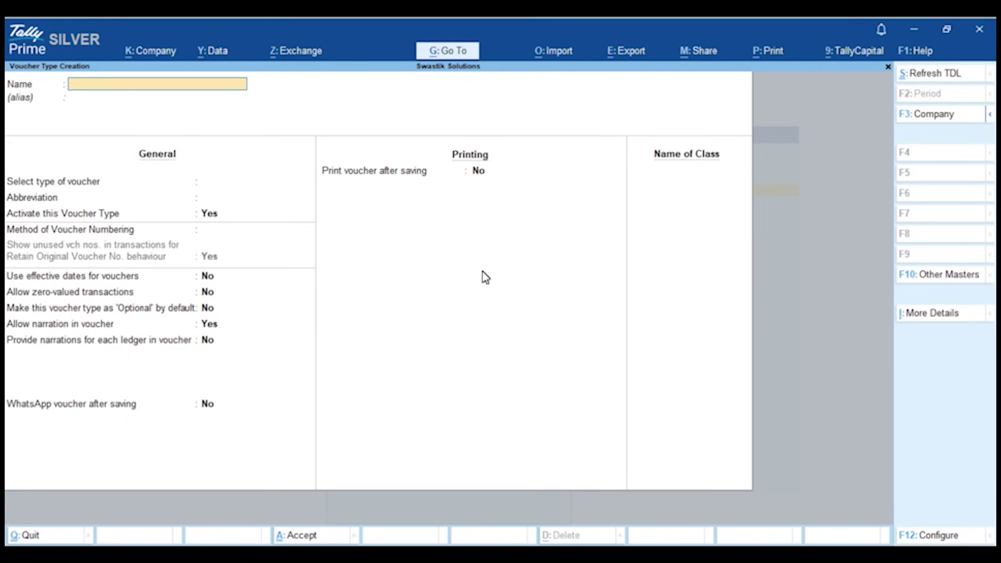
type("Quotations")
key("Return")
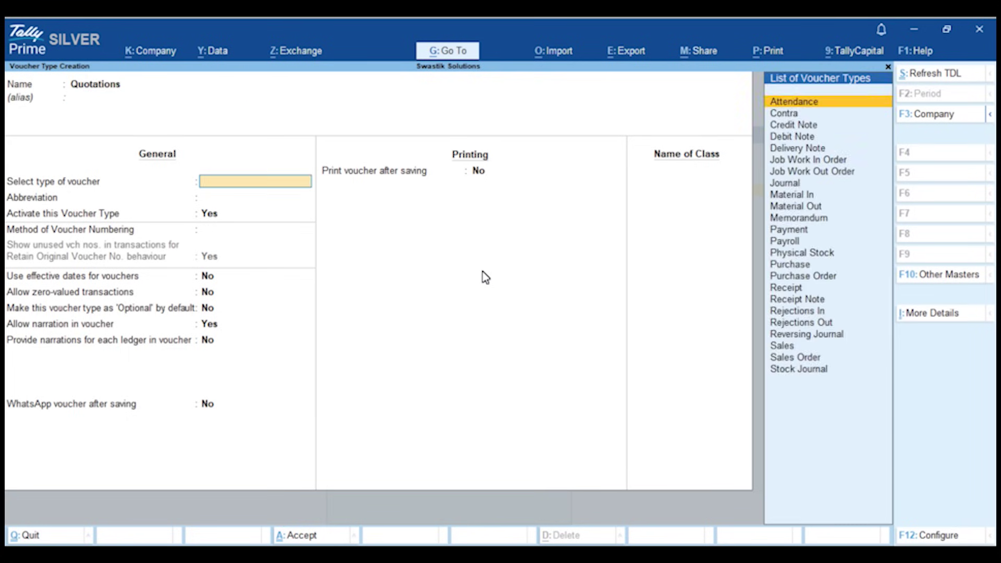
type("Sa")
key("Down")
key("Return")
key("Return")
key("Return")
key("Return")
key("Return")
key("Return")
key("Return")
key("Return")
key("Return")
key("Return")
key("Return")
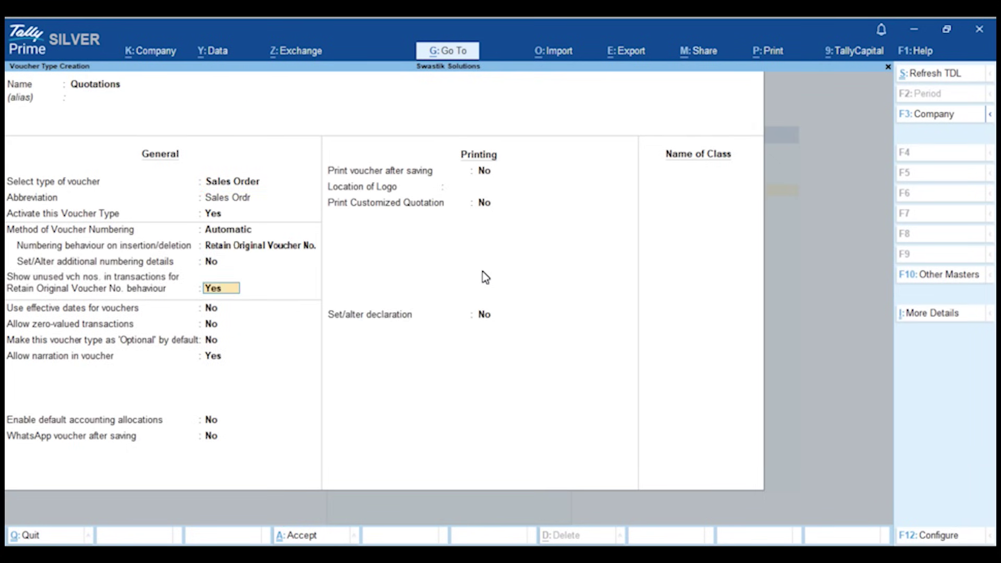
key("Return")
key("Return")
key("Return")
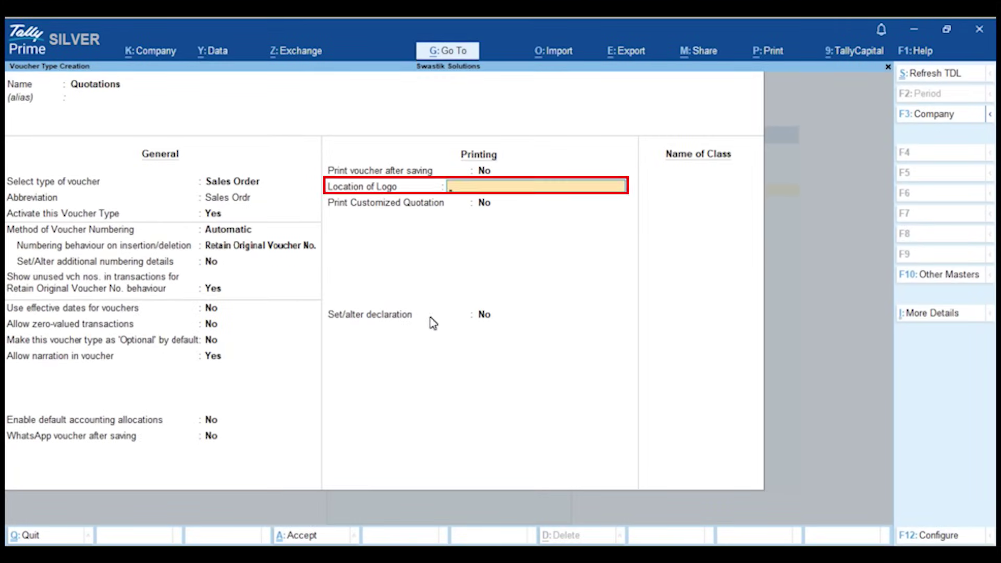
Copy the full SSLogo.jpg file path from File Explorer's address bar
key("alt+Tab")
key("alt+d")
key("End")
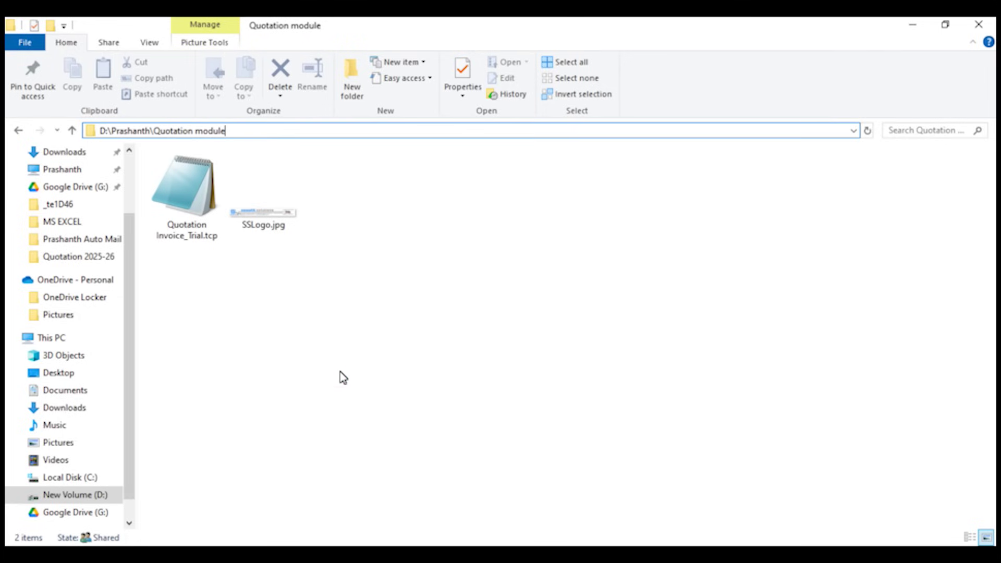
type("\\")
key("Down")
key("Down")
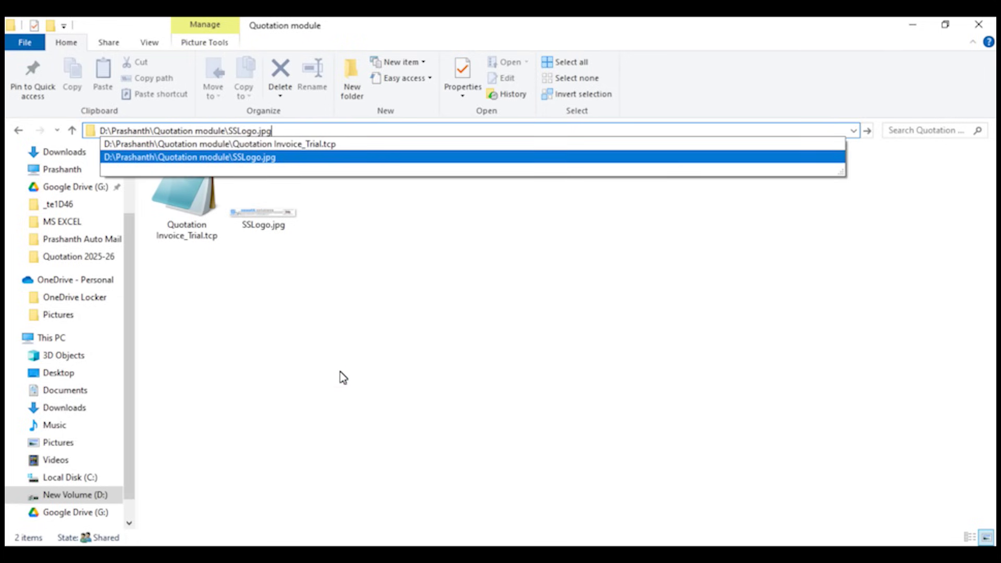
key("ctrl+shift+Left")
key("ctrl+shift+Left")
key("ctrl+shift+Left")
key("ctrl+shift+Left")
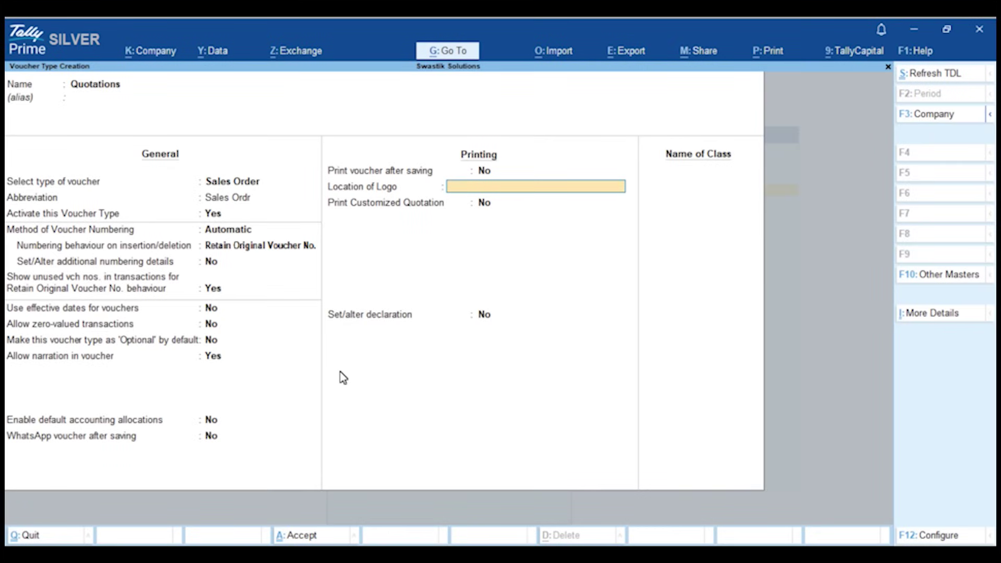
Set the voucher type's logo location to the SSLogo.jpg path and enable Print Customized Quotation
key("ctrl+alt+v")
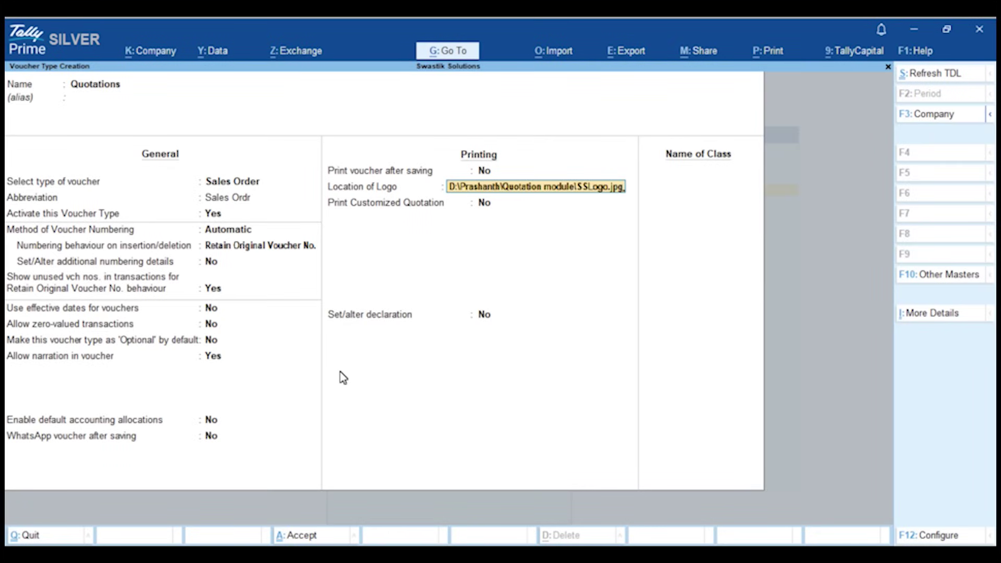
key("Return")
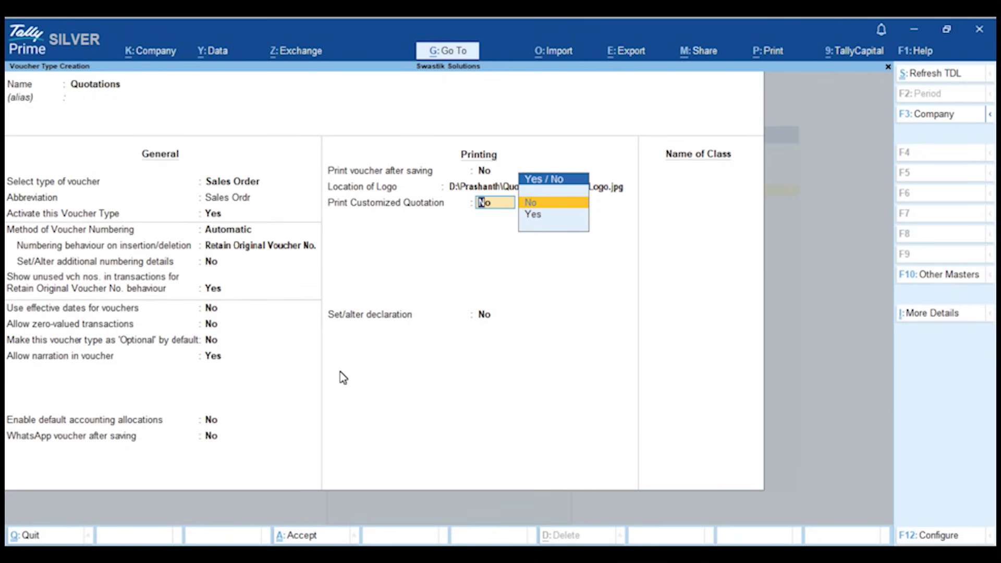
key("Down")
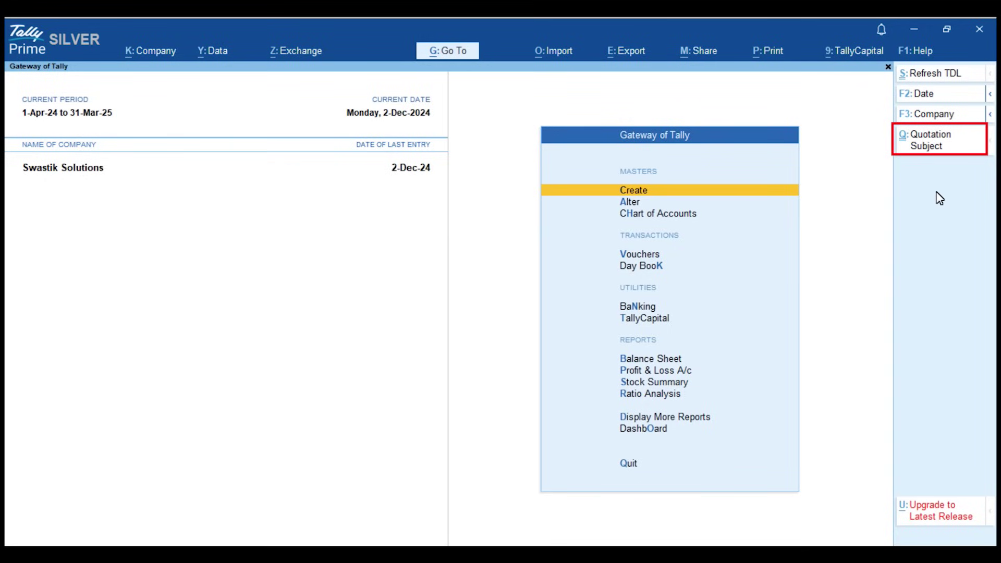
Add TALLY CUSTOMIZATIONS as a fifth entry in the Quotation Subject list
left_click(957, 146)
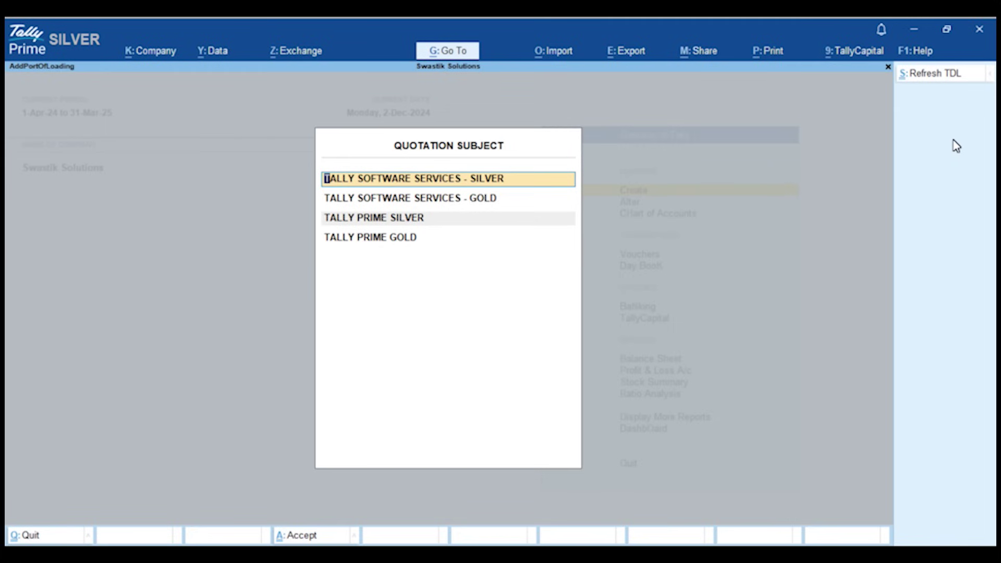
key("Down")
key("Down")
key("Down")
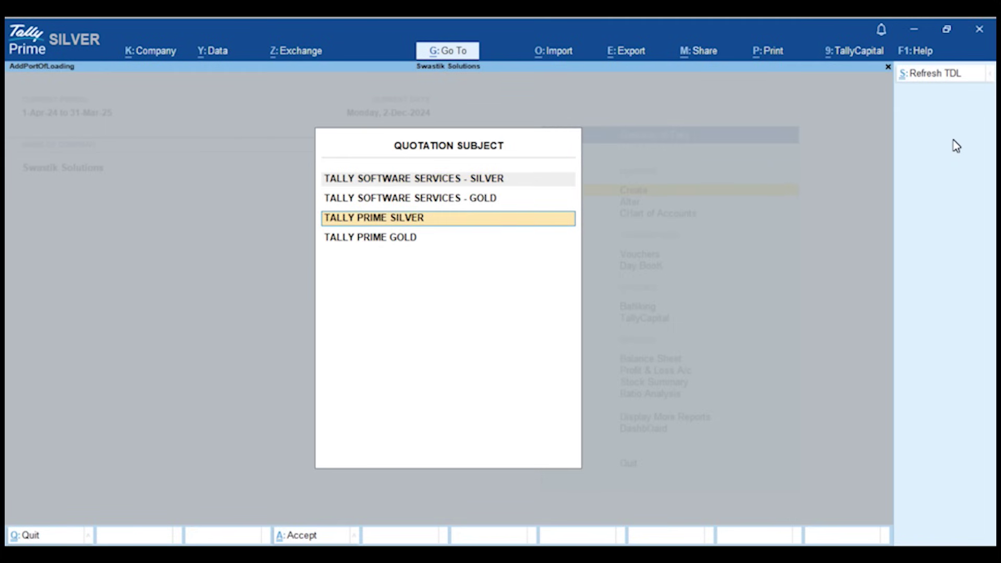
key("Down")
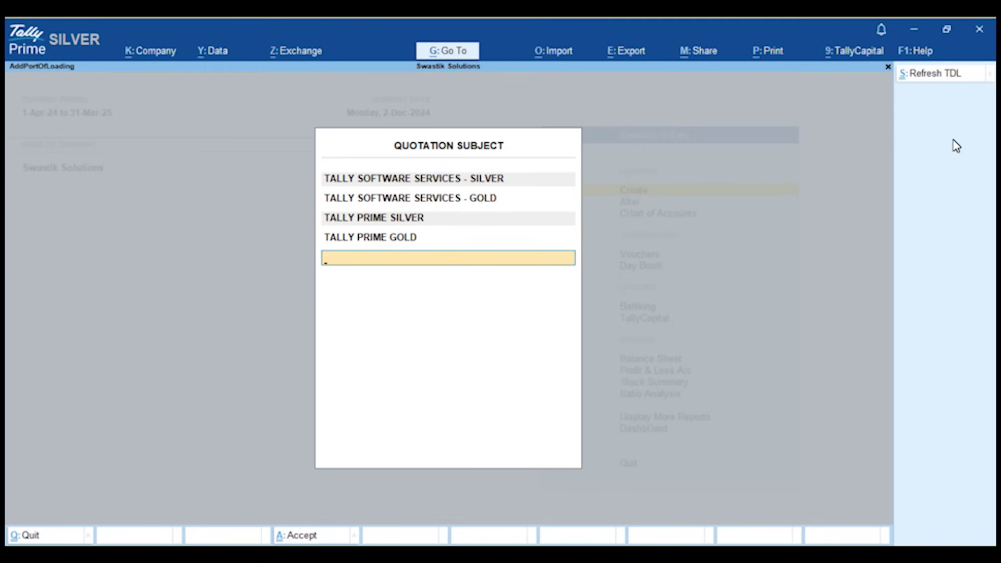
type("TALLY CUSTOMIZATIONS")
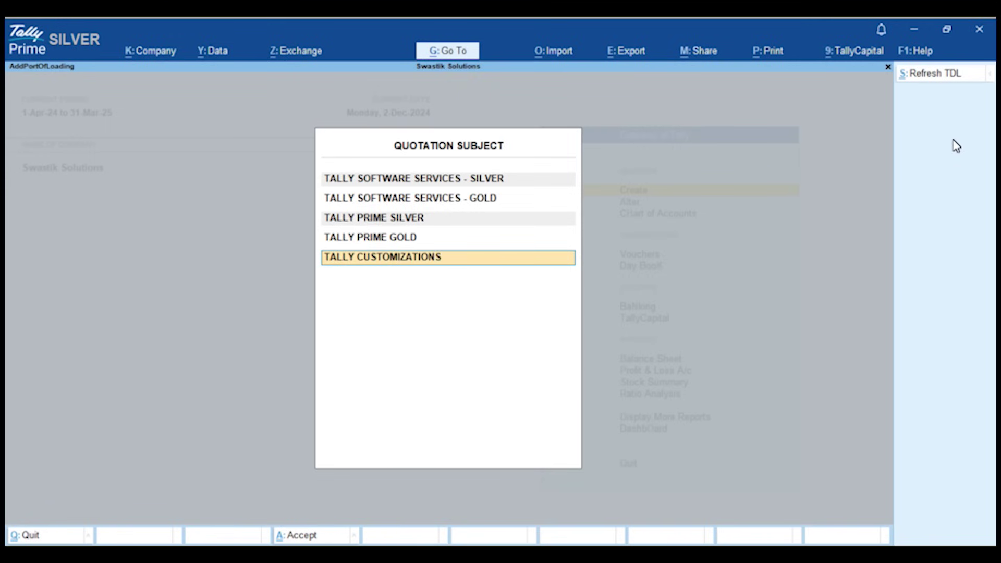
key("Return")
key("Return")
key("Return")
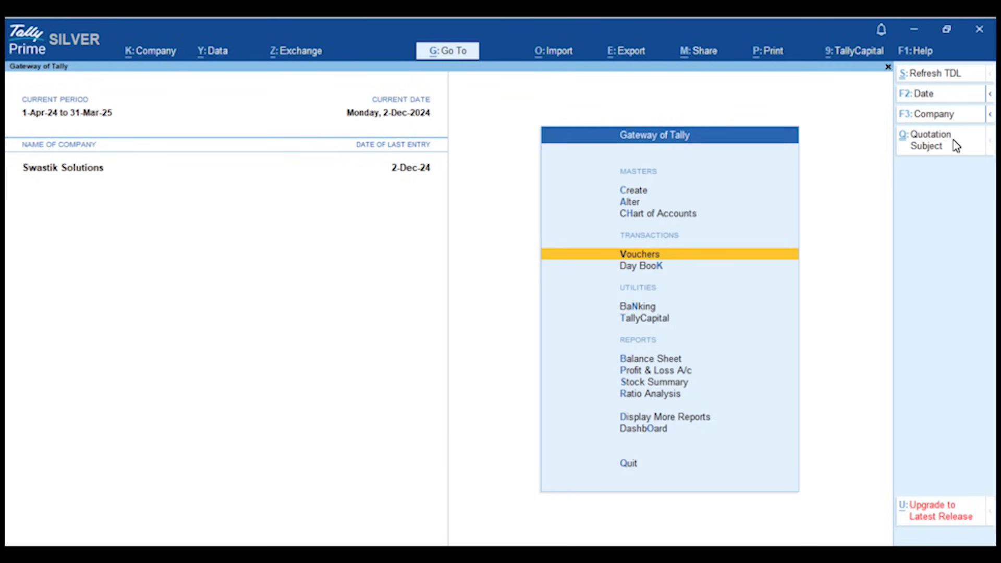
Start a new voucher of the Quotations type
key("Return")
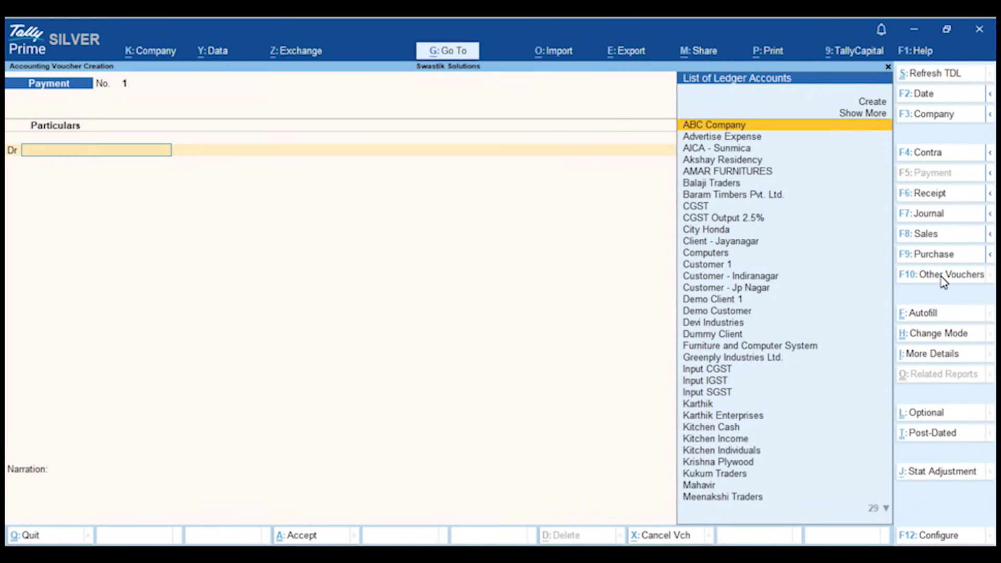
left_click(942, 276)
key("Down")
key("Down")
key("Down")
key("Down")
key("Down")
key("Down")
key("Down")
key("Down")
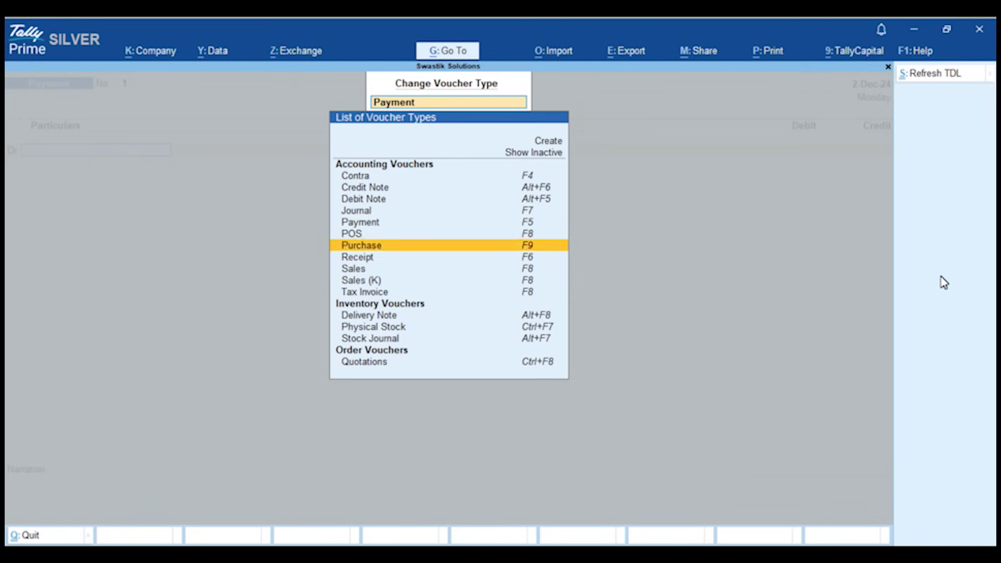
key("Down")
key("Down")
key("Down")
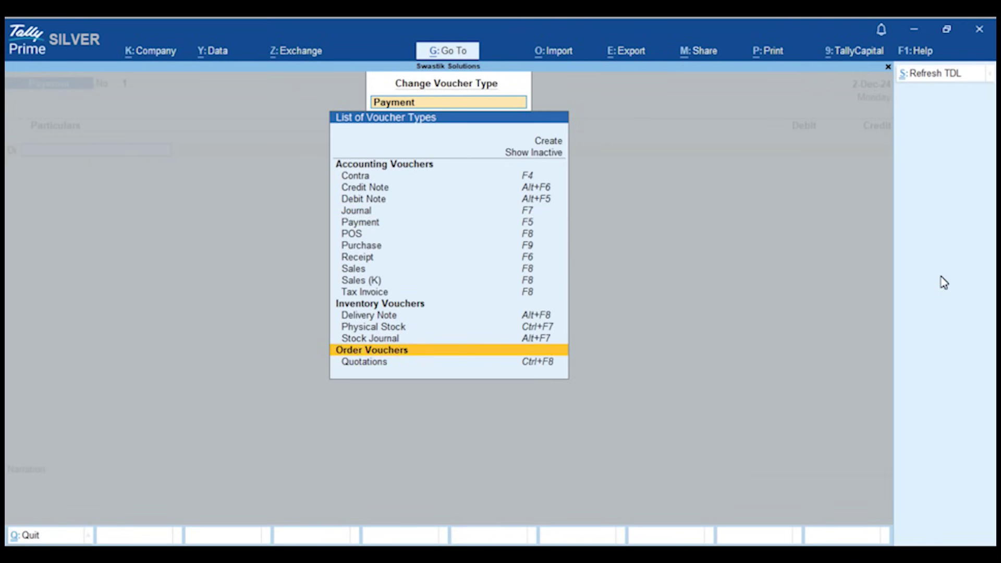
key("Return")
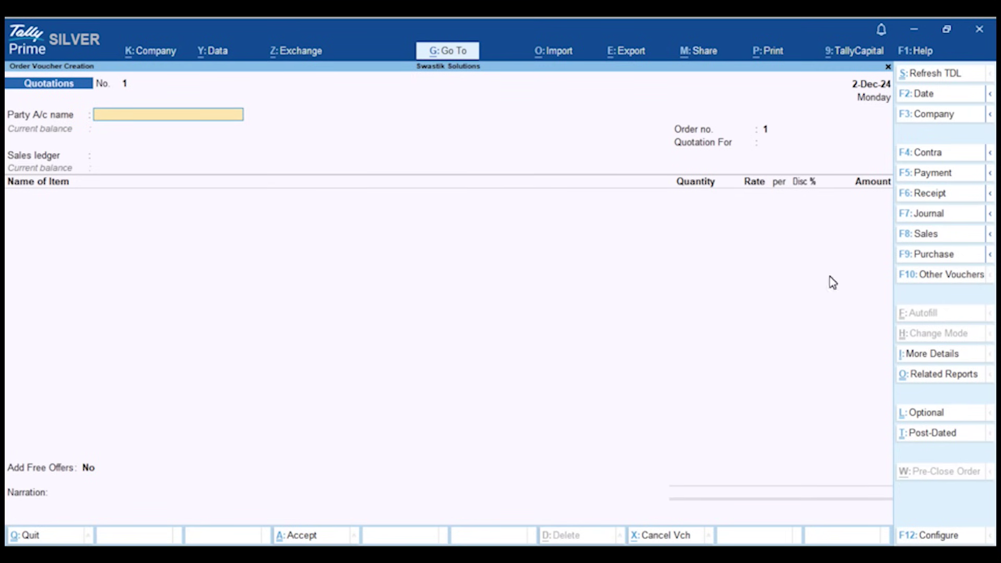
Choose Akshay Residency as the party and accept its order, billing and shipping details
key("Down")
key("Down")
key("Down")
key("Down")
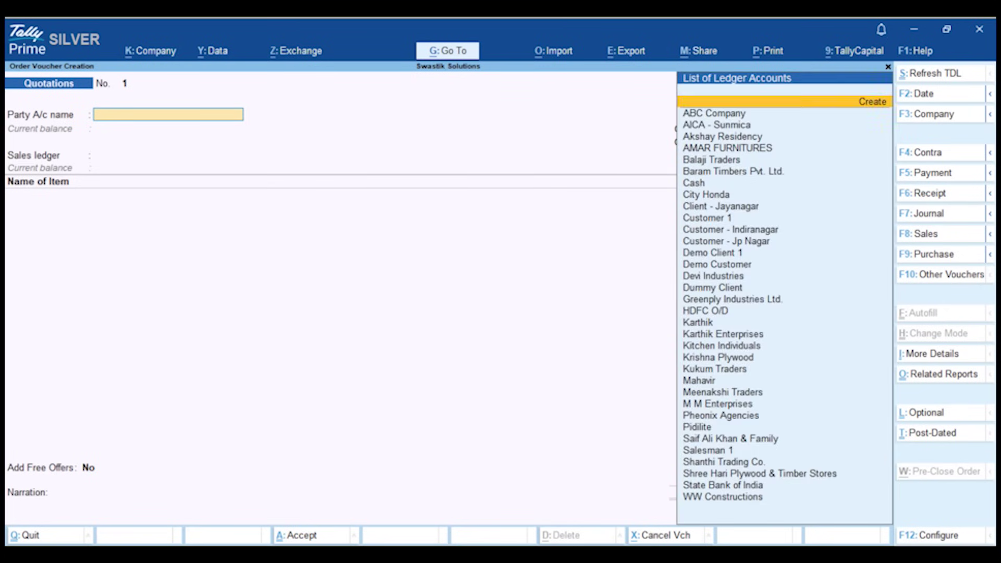
key("Return")
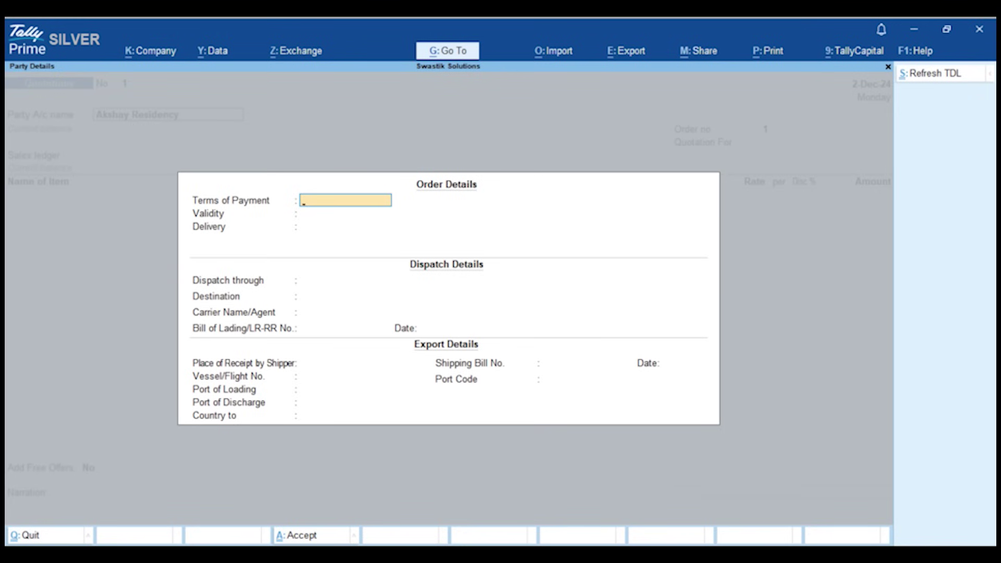
key("Return")
key("Return")
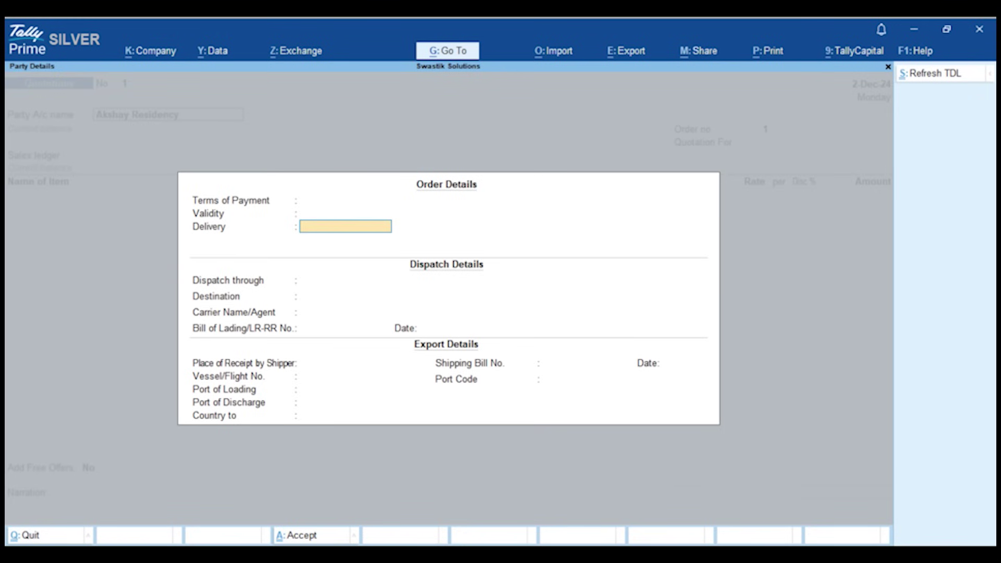
key("Return")
key("Return")
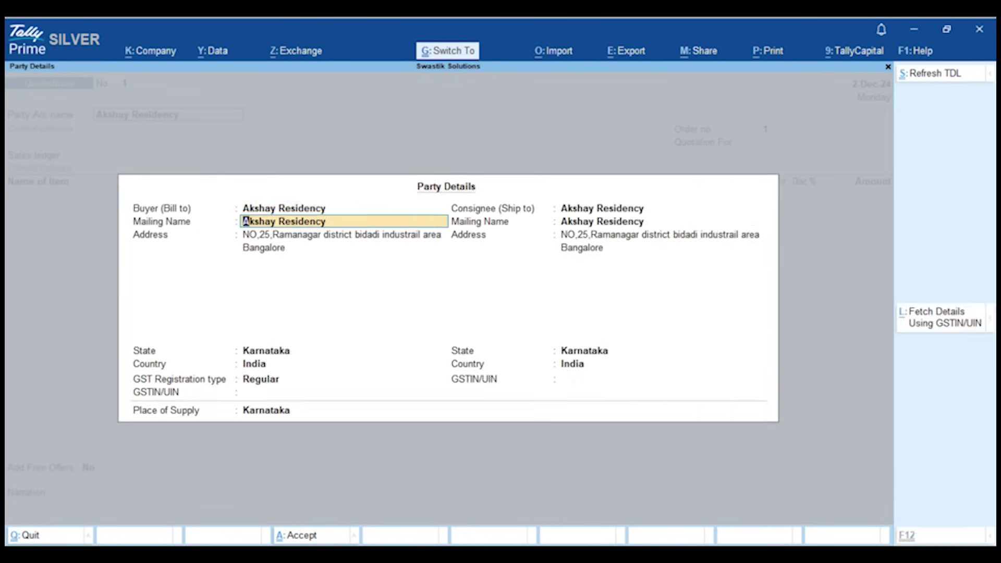
key("ctrl+a")
key("Return")
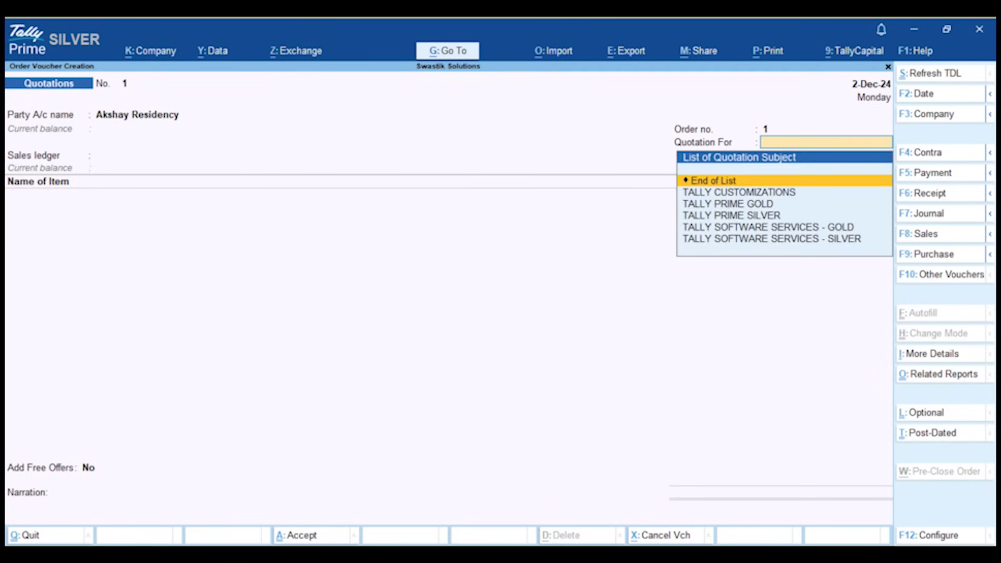
Set the quotation subject to TALLY PRIME SILVER
key("Down")
key("Down")
key("Down")
key("Down")
key("Down")
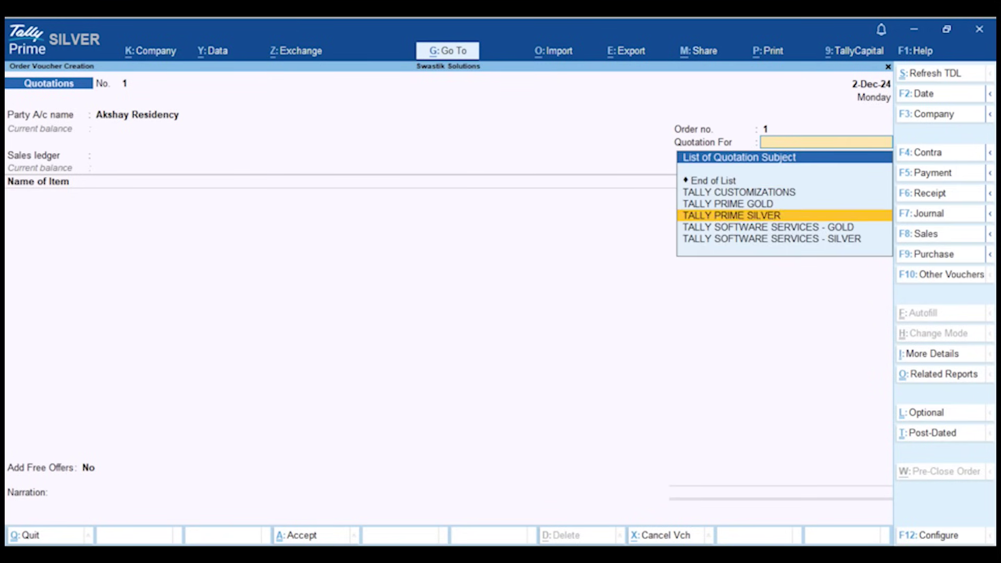
key("Up")
key("Up")
key("Up")
key("Up")
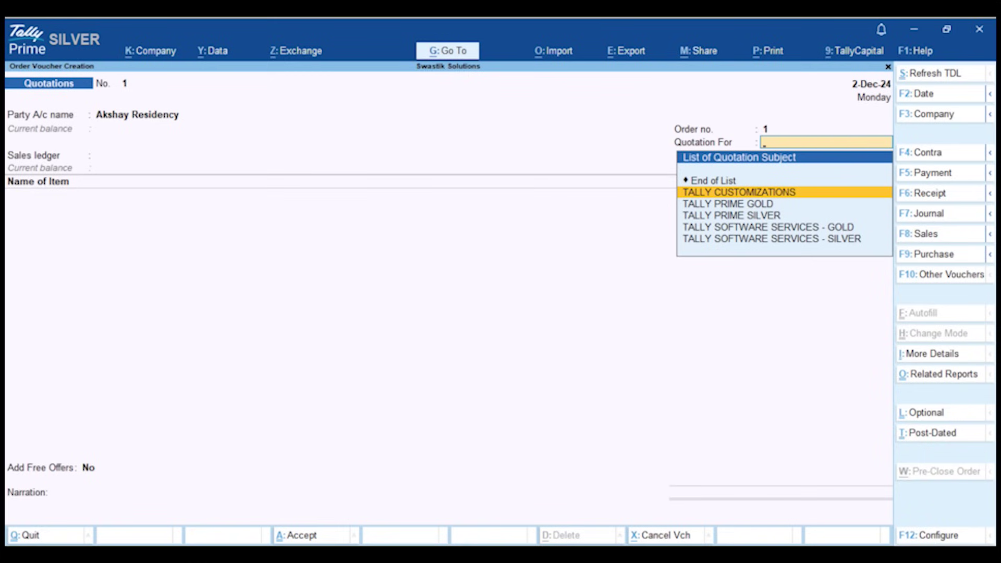
key("Down")
key("Down")
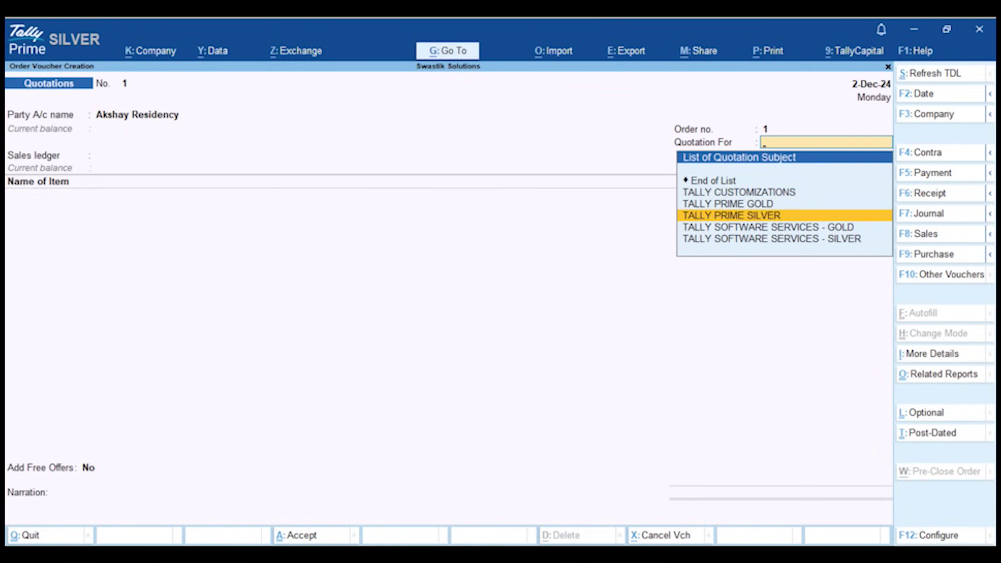
key("Return")
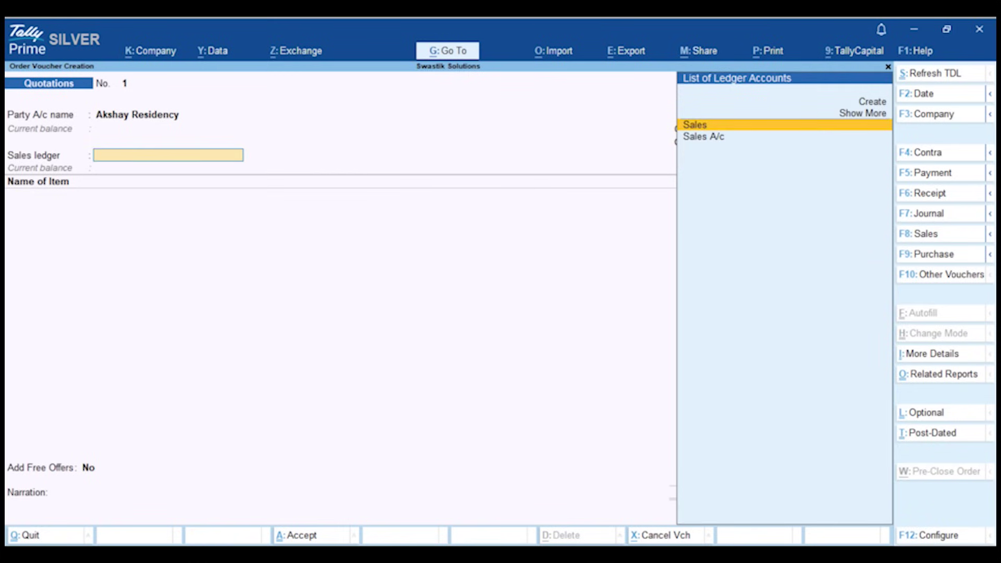
Under the Sales ledger, add 1 Nos of TALLY PRIME SILVER at rate 22,500 with GST as per masters
key("Return")
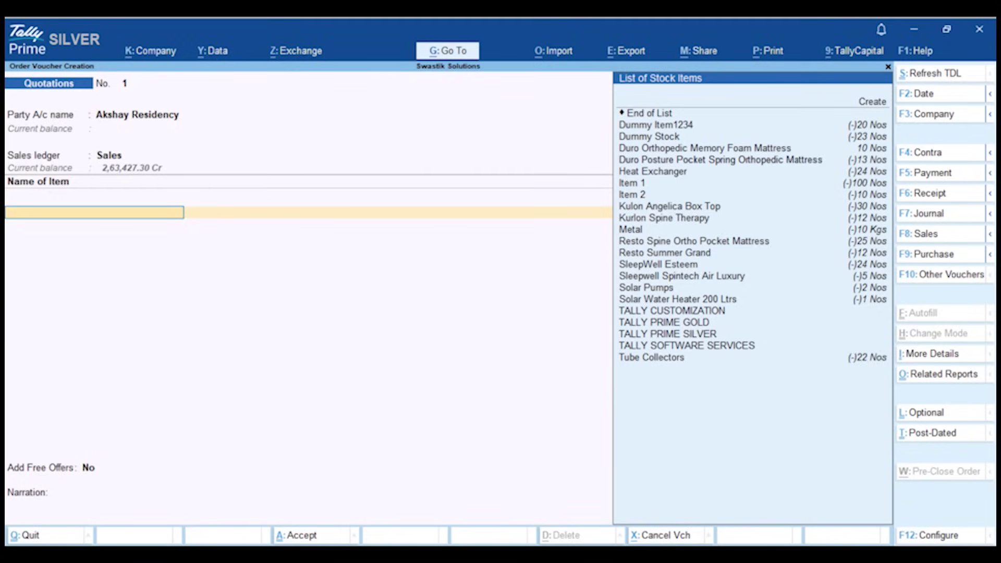
type("Tall")
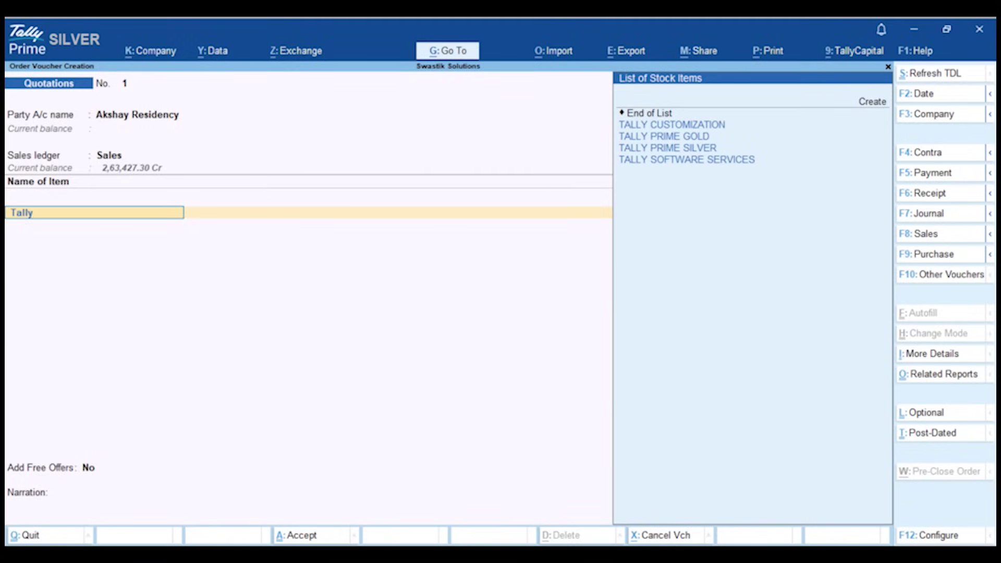
type("y")
key("Down")
key("Down")
key("Down")
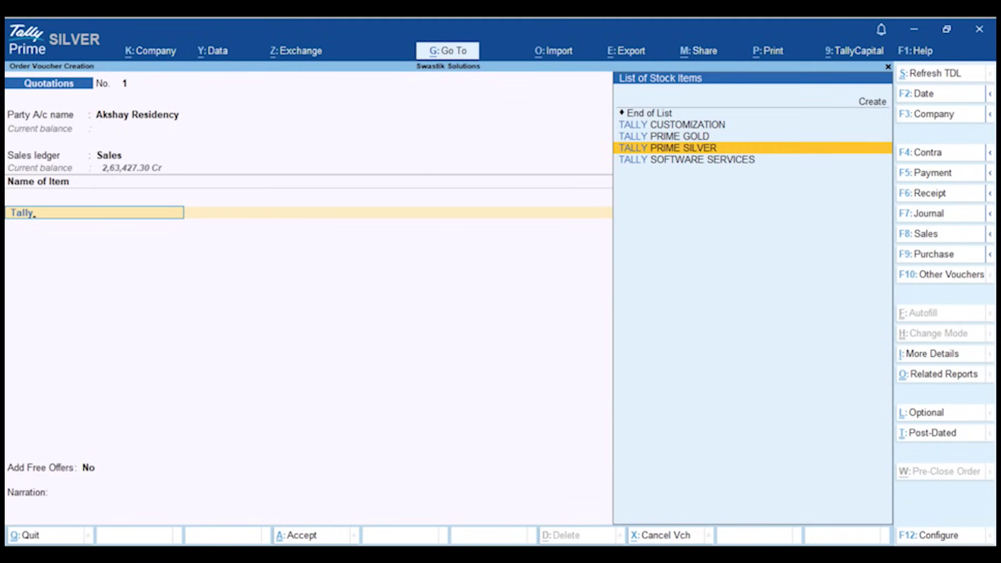
key("Return")
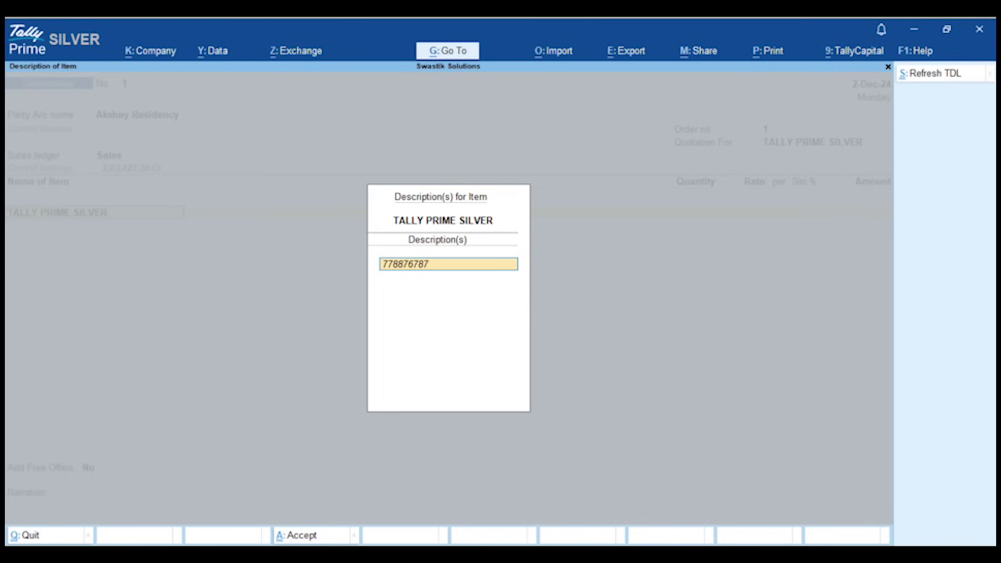
key("Return")
key("Return")
type("1")
key("Return")
key("Return")
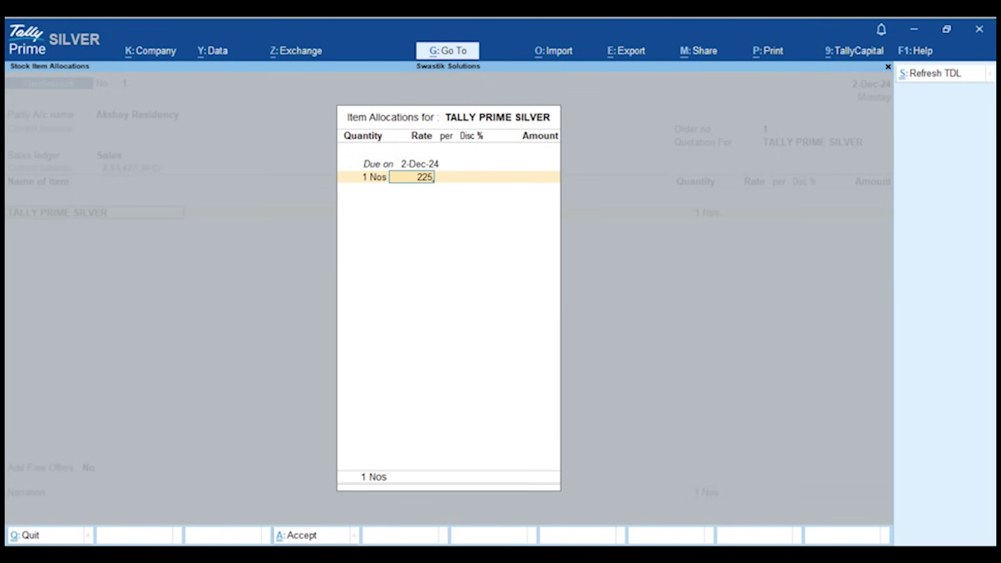
type("22,500")
key("Return")
key("Return")
key("Return")
key("Return")
key("Return")
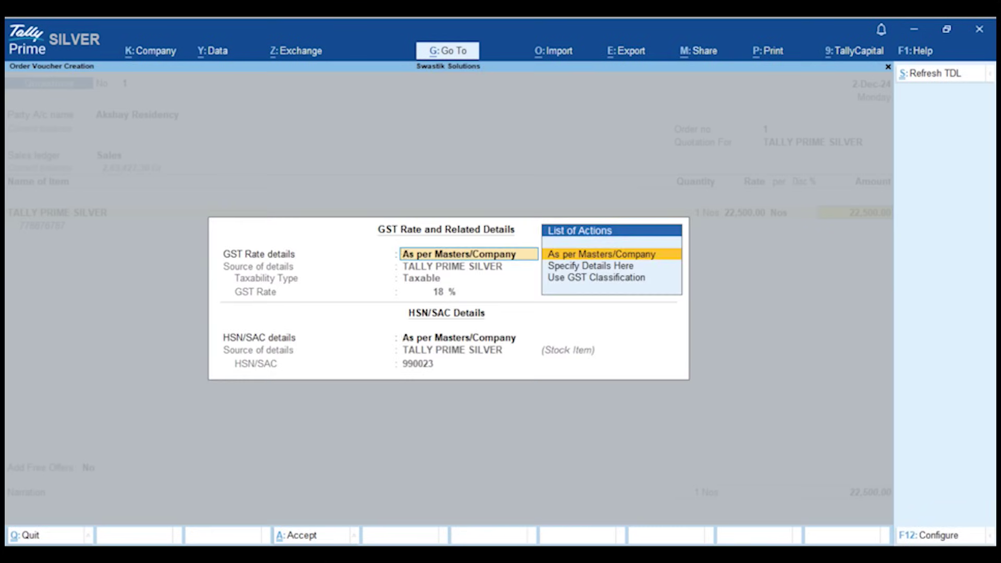
key("Return")
key("Return")
key("Return")
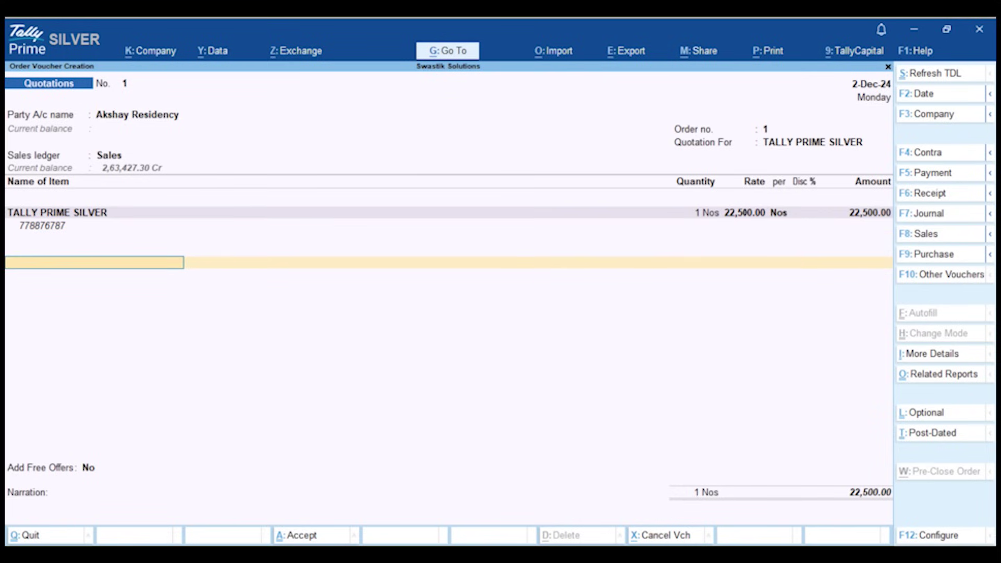
Add SGST and CGST tax lines of 2,025 each, bringing the total to 26,550
type("sg")
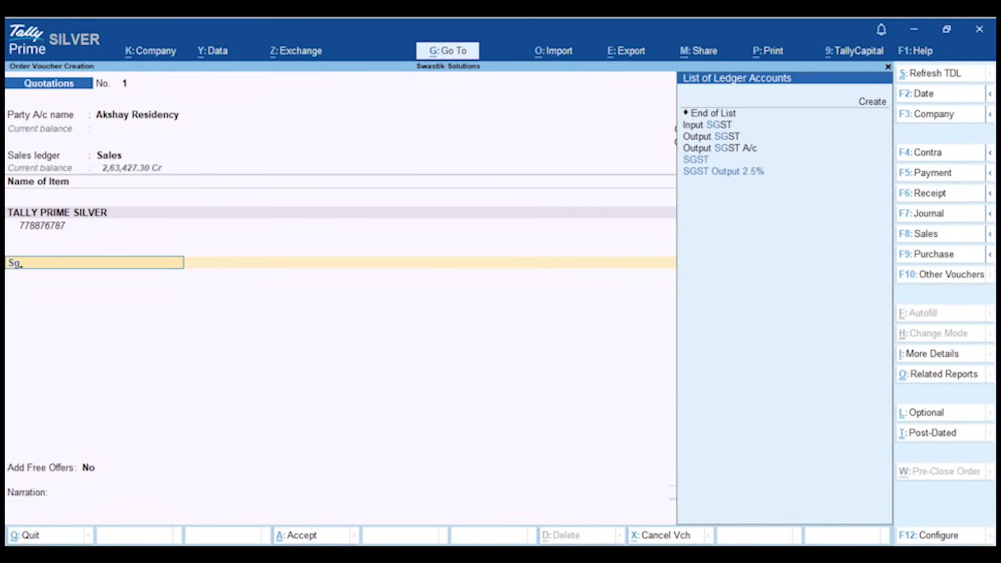
key("Return")
key("Return")
type("cg")
key("Return")
key("Return")
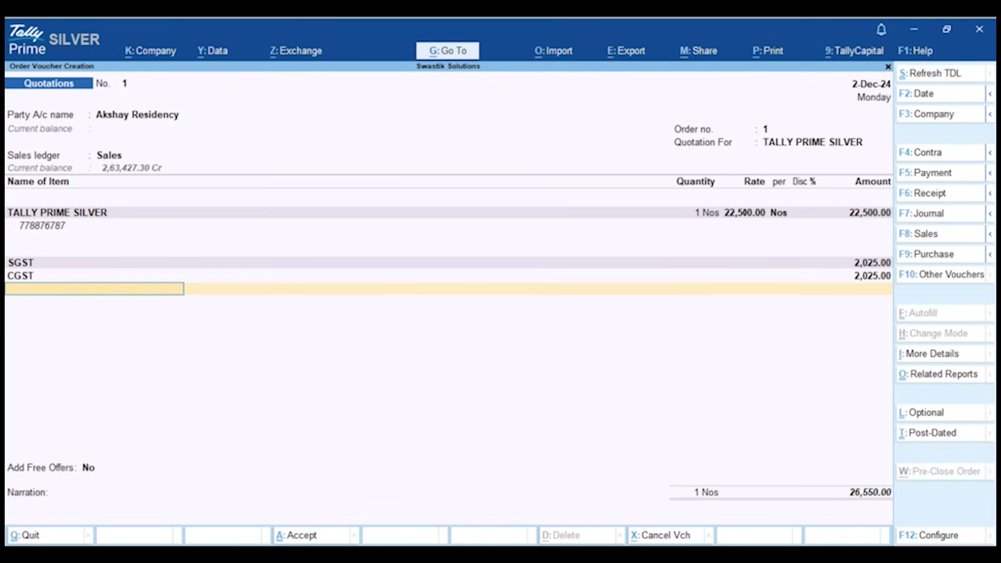
key("Return")
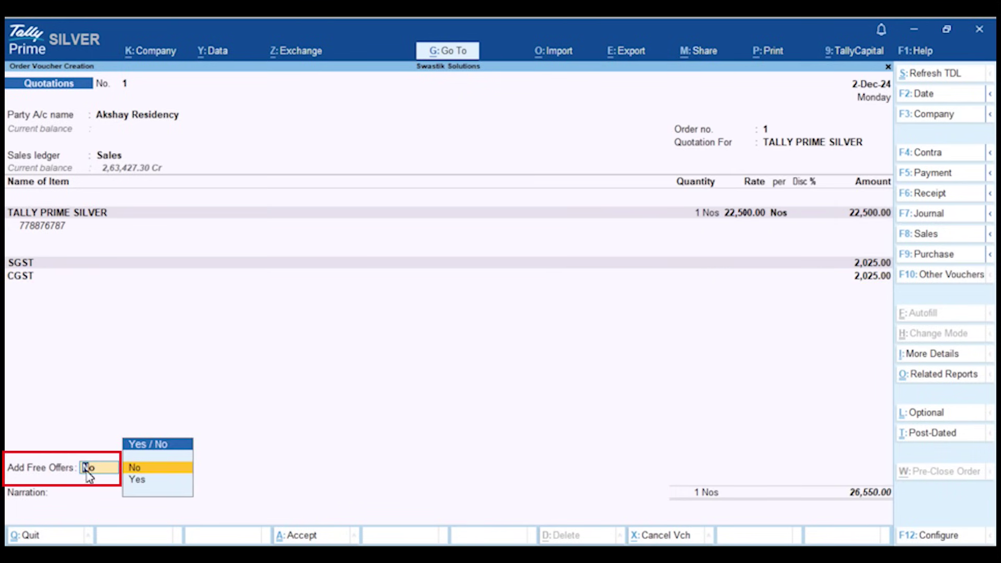
Turn on free offers and add 'Auto Backup Module - Worth 2500/-'
key("Down")
key("Return")
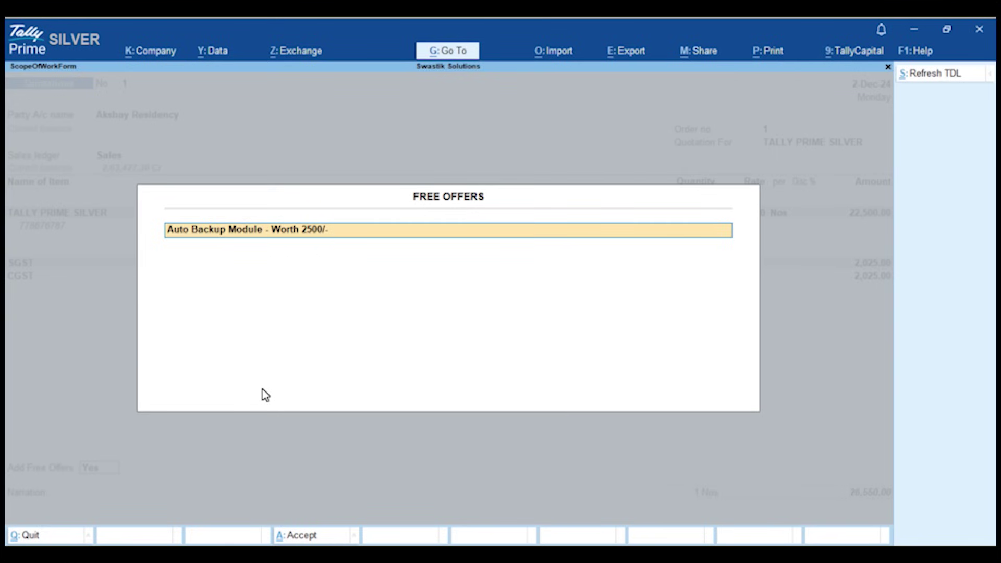
key("Return")
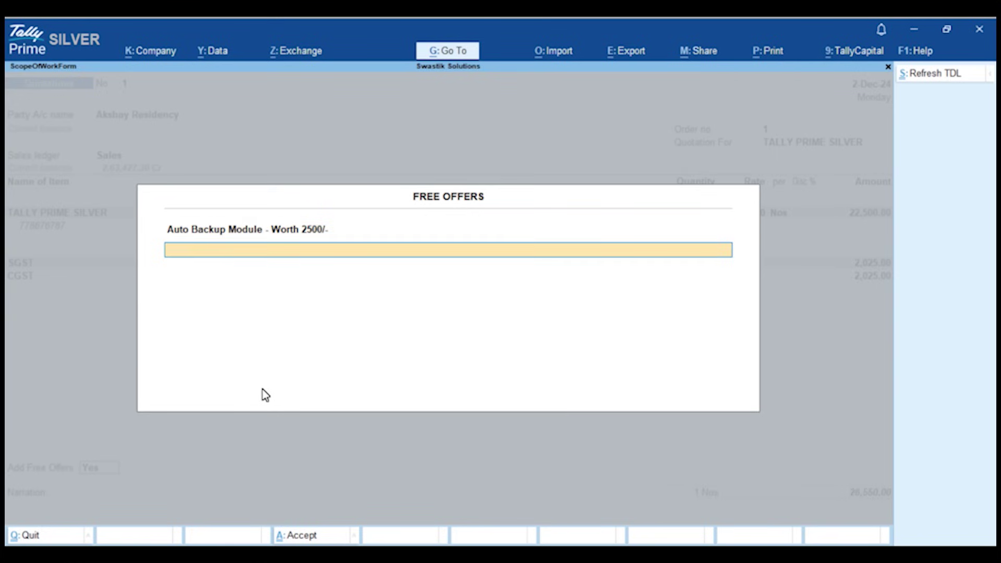
key("Return")
key("Return")
key("Return")
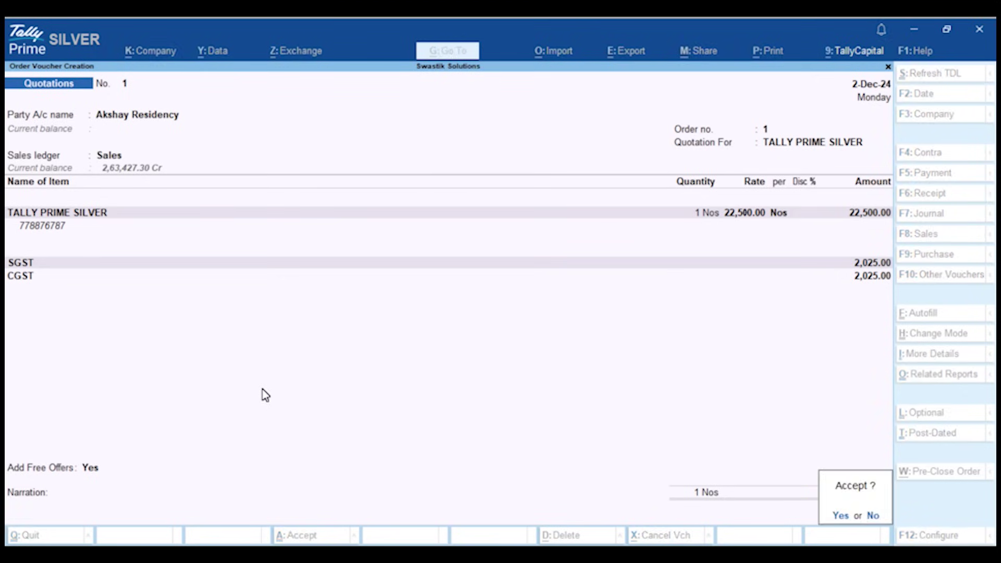
key("Return")
Reopen quotation No. 1 and show its print preview at full page size
key("Page_Up")
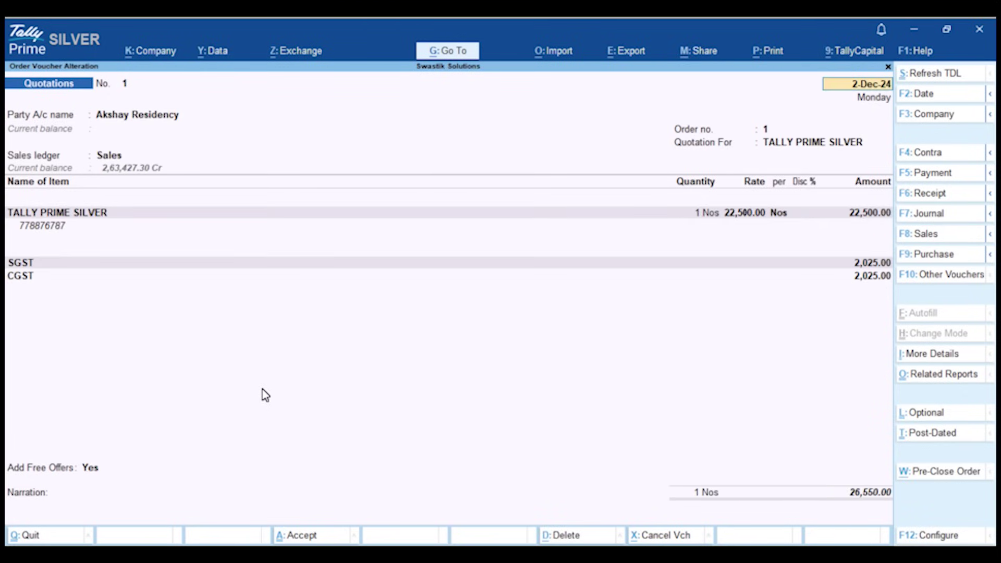
key("ctrl+p")
key("i")
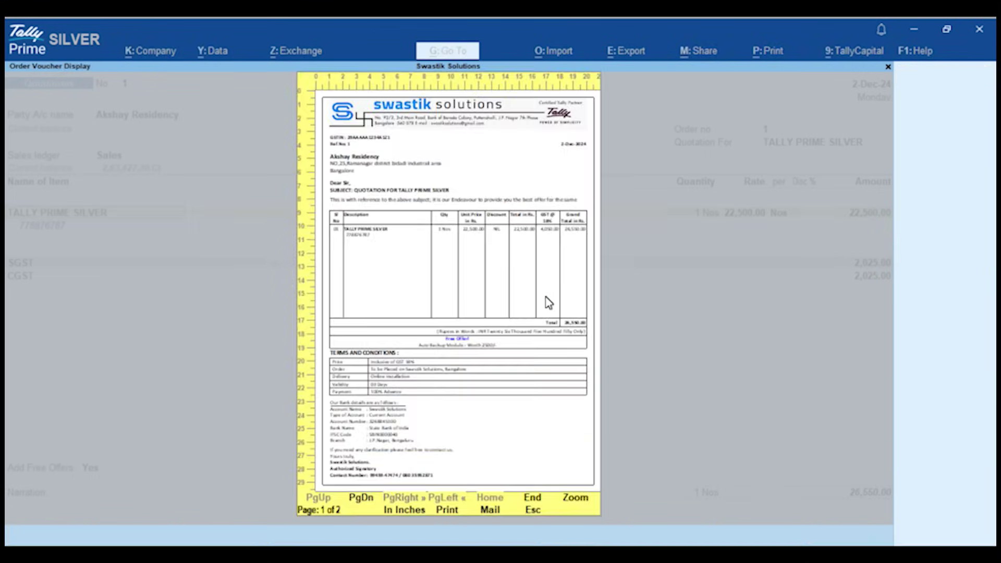
key("z")
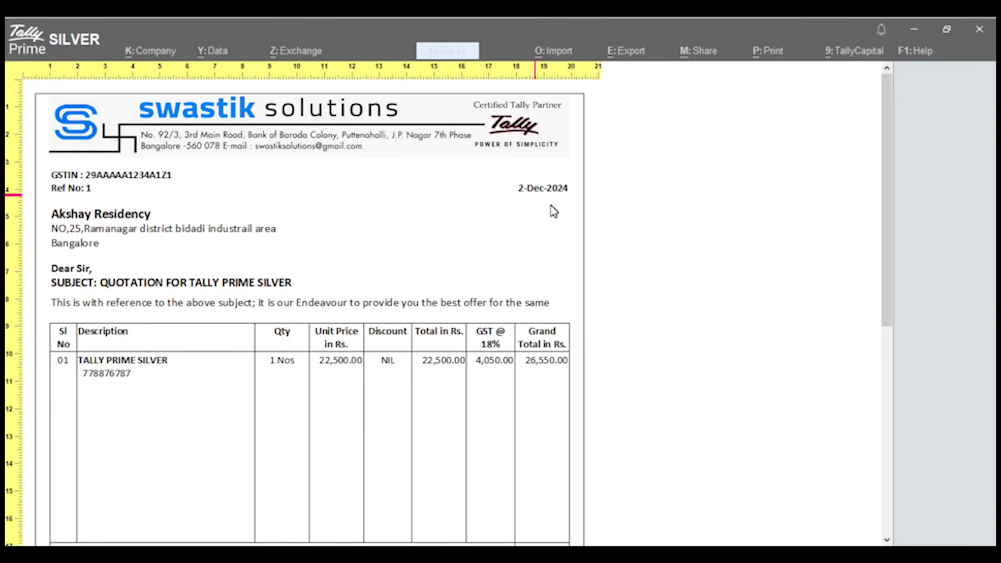
Scroll the preview down to the second page, 'Why Swastik Solutions?', with the free offer shown
scroll(554, 211, "down", 2)
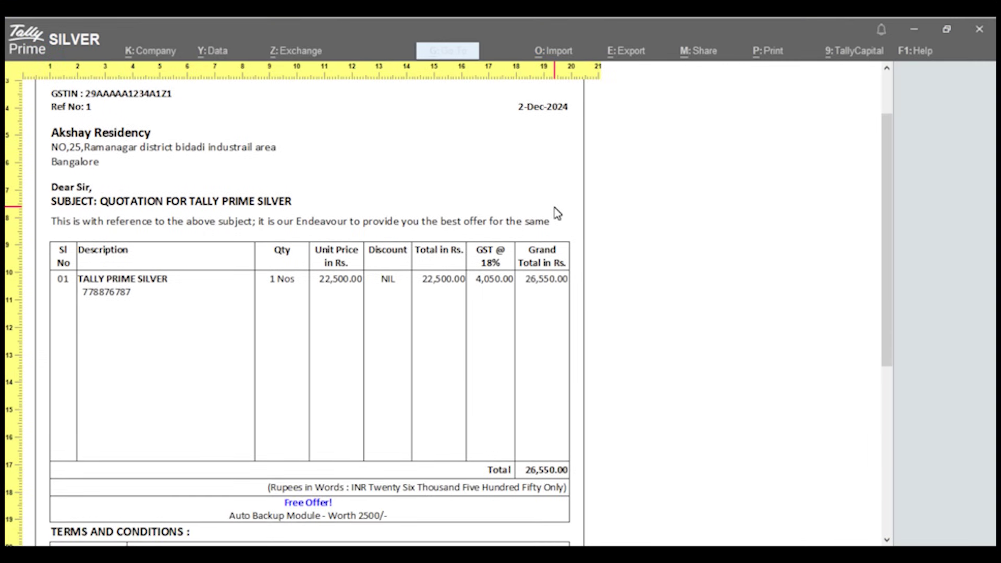
scroll(557, 213, "down", 3)
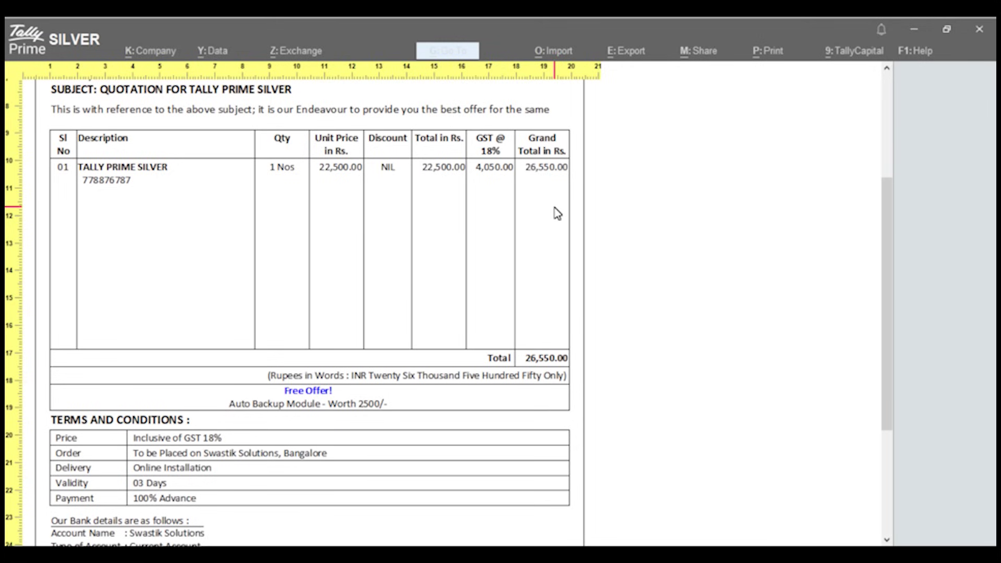
scroll(557, 214, "down", 1)
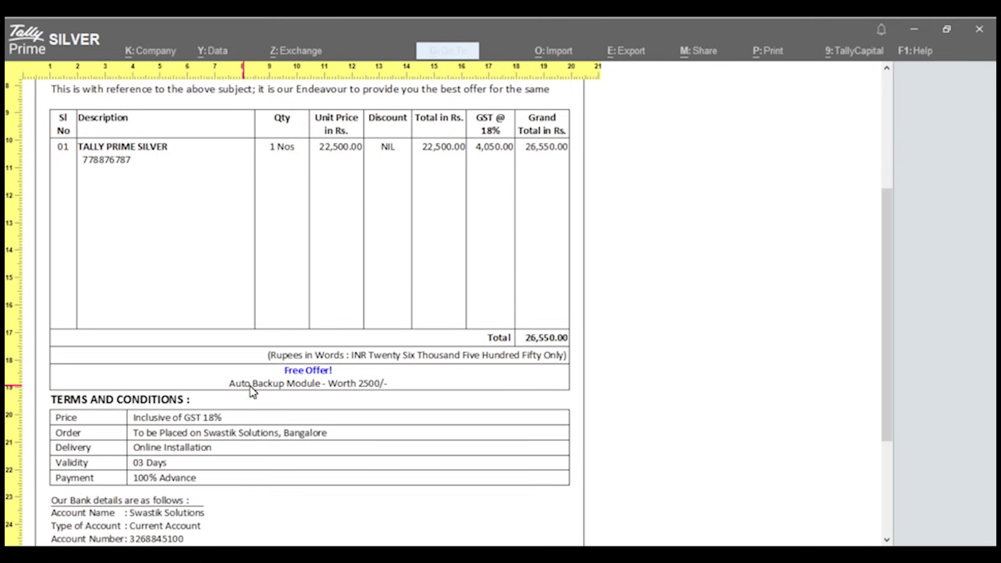
scroll(385, 396, "down", 2)
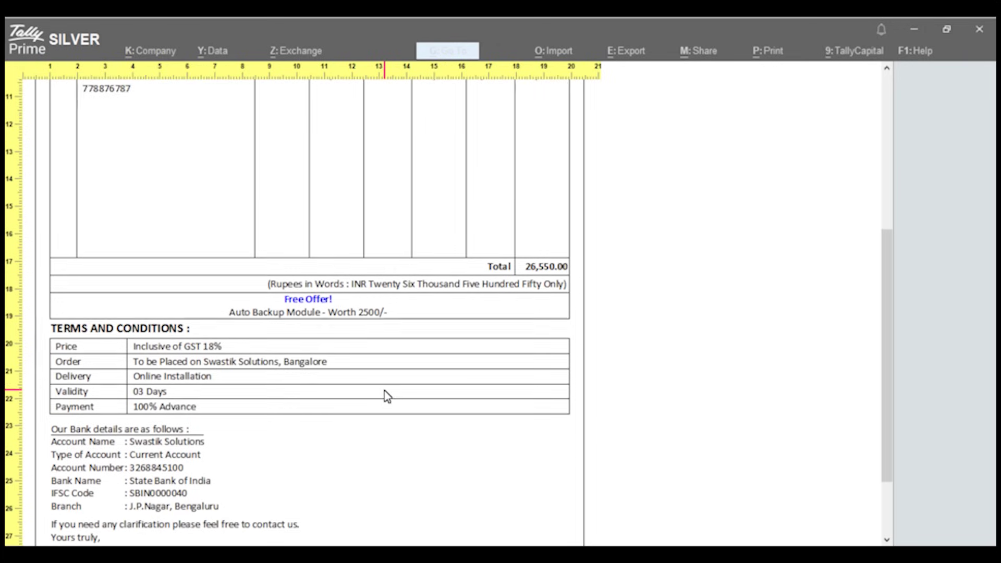
scroll(385, 395, "down", 4)
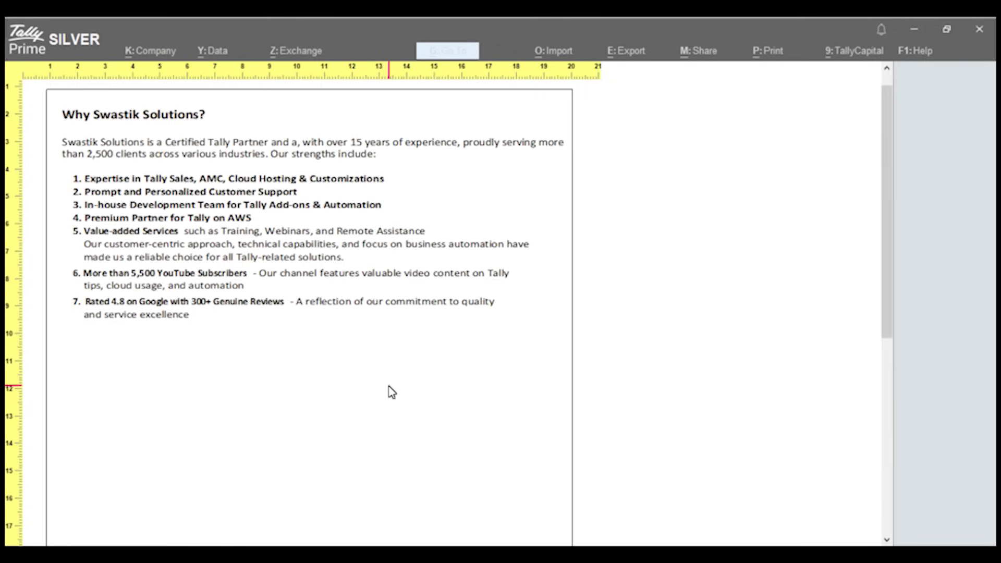
scroll(402, 306, "down", 3)
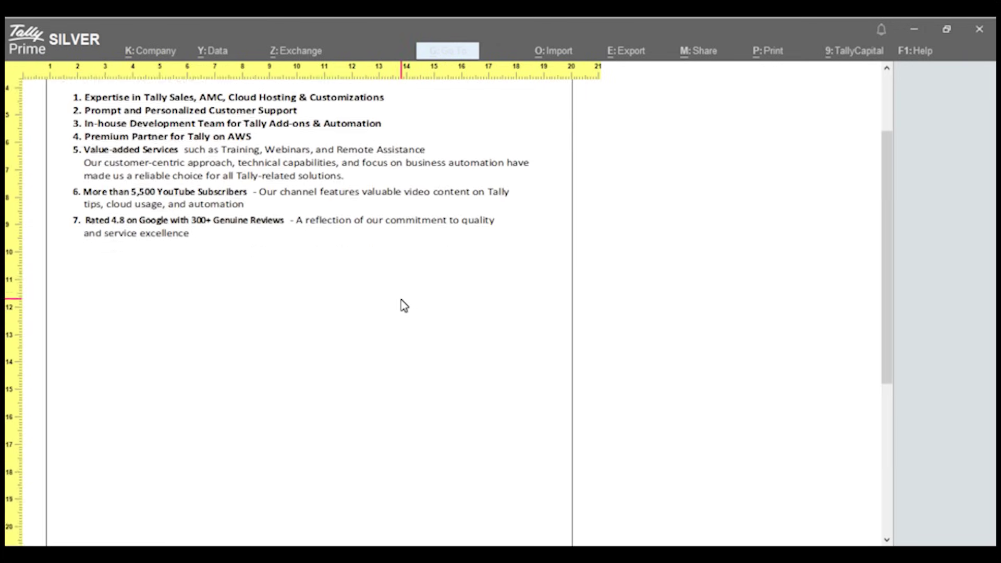